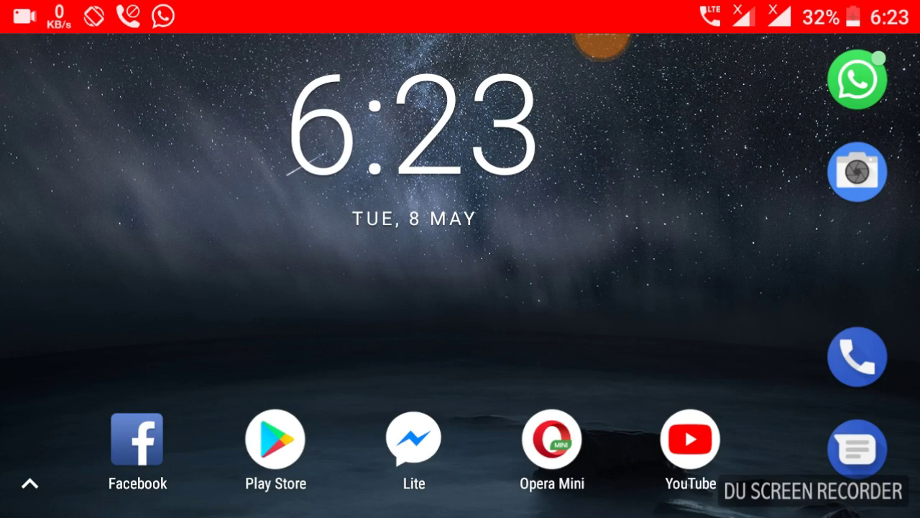
# - Find the InShot icon among the home screen pages and launch InShot
pyautogui.moveTo(647, 288); pyautogui.dragTo(215, 288)
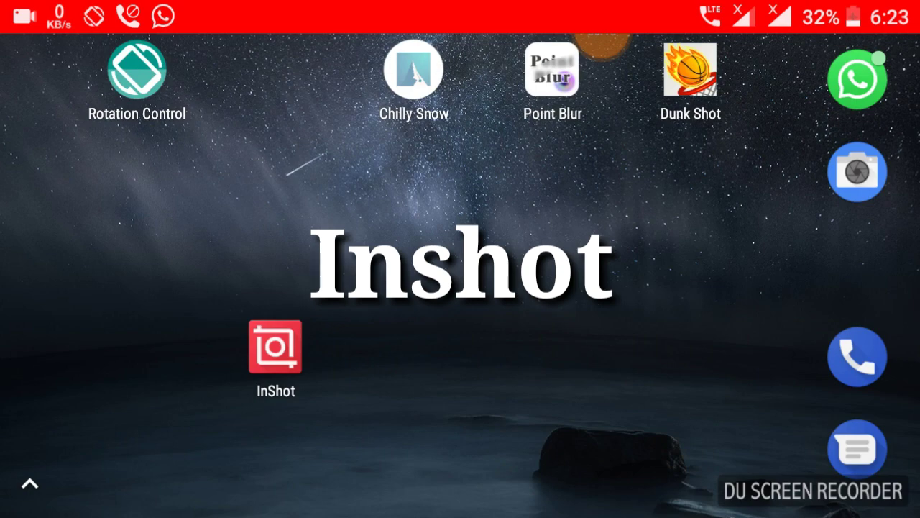
pyautogui.moveTo(216, 287); pyautogui.dragTo(647, 287)
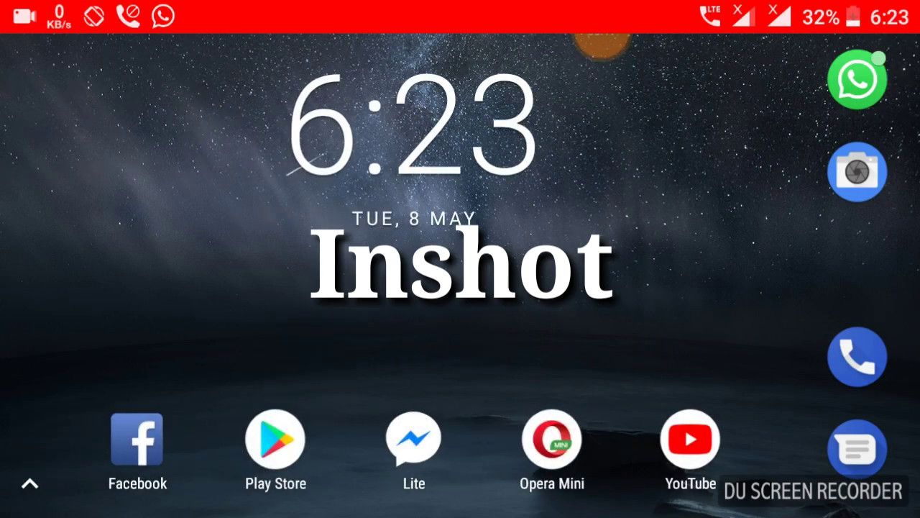
pyautogui.click(30, 484)
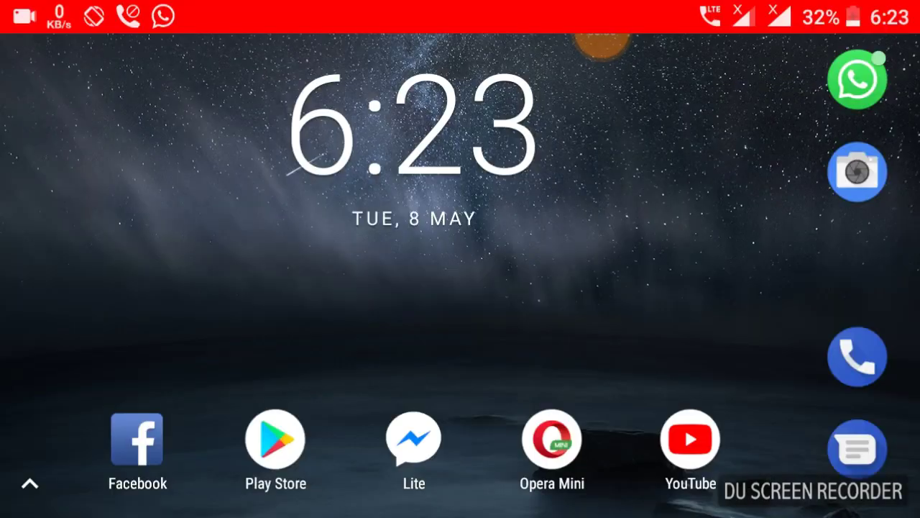
pyautogui.moveTo(647, 259); pyautogui.dragTo(216, 259)
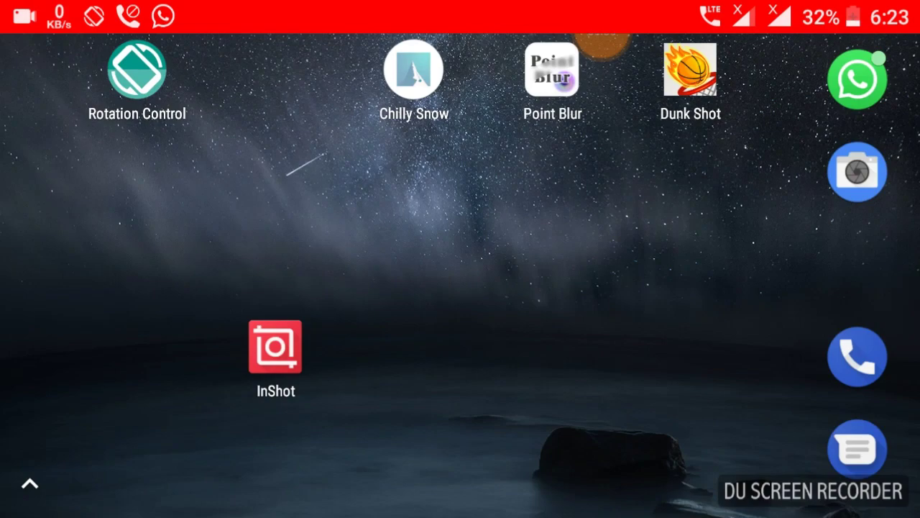
pyautogui.click(275, 347)
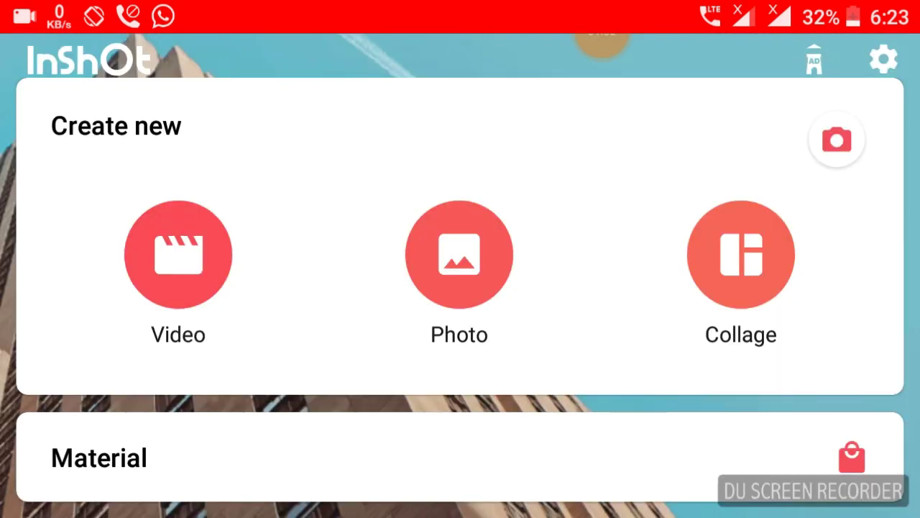
# - Import the 0:18 circular portrait spectrum clip, trimmed to about 0:09.8
pyautogui.click(179, 255)
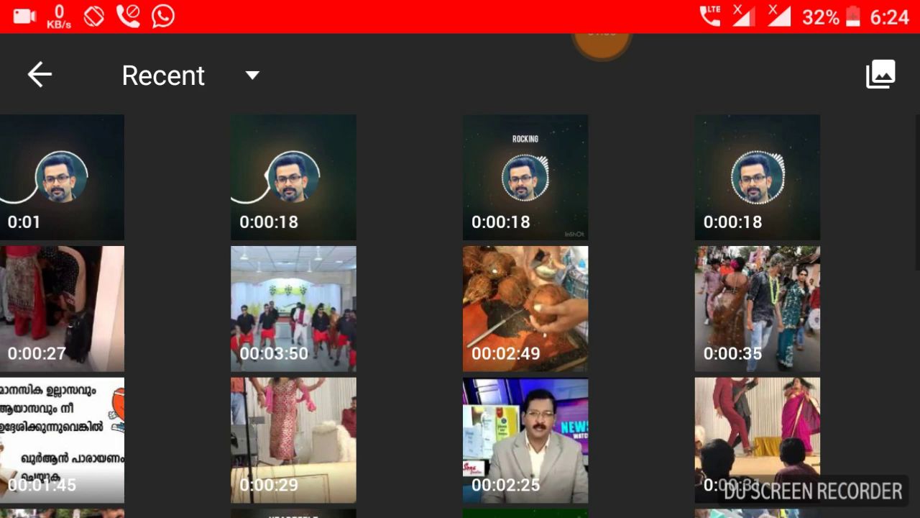
pyautogui.click(525, 177)
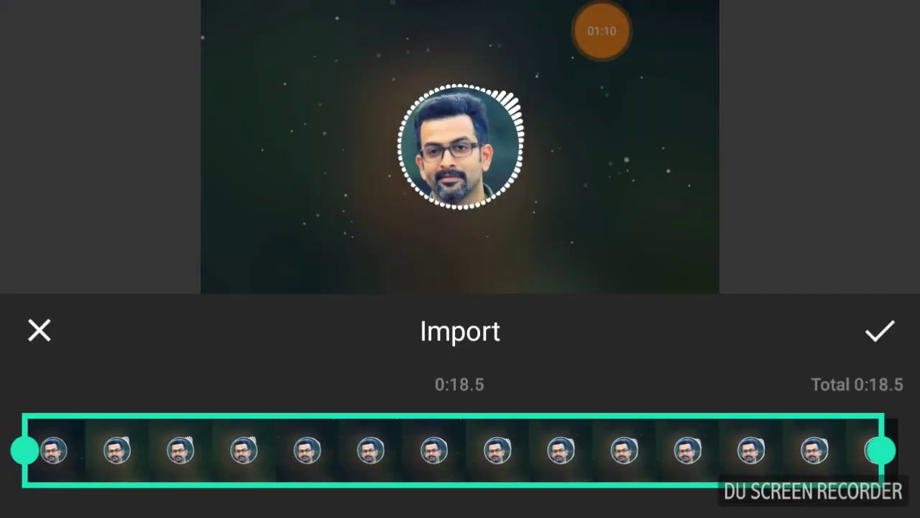
pyautogui.moveTo(895, 450); pyautogui.dragTo(493, 451)
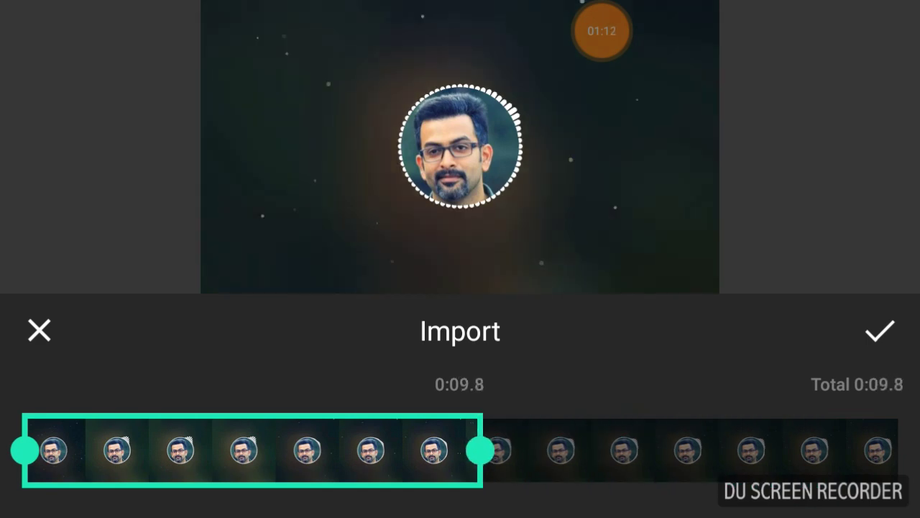
pyautogui.click(878, 331)
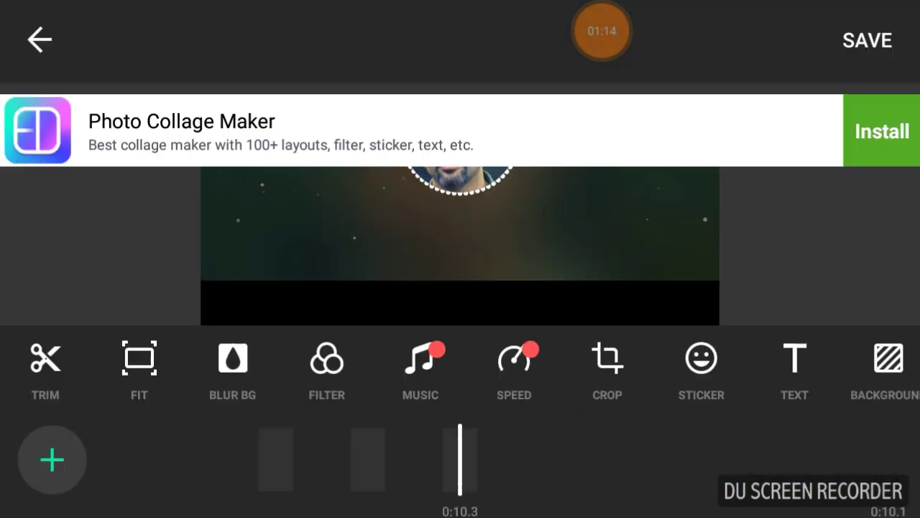
# - Crop the clip to a square frame around the portrait circle using FIT
pyautogui.click(139, 367)
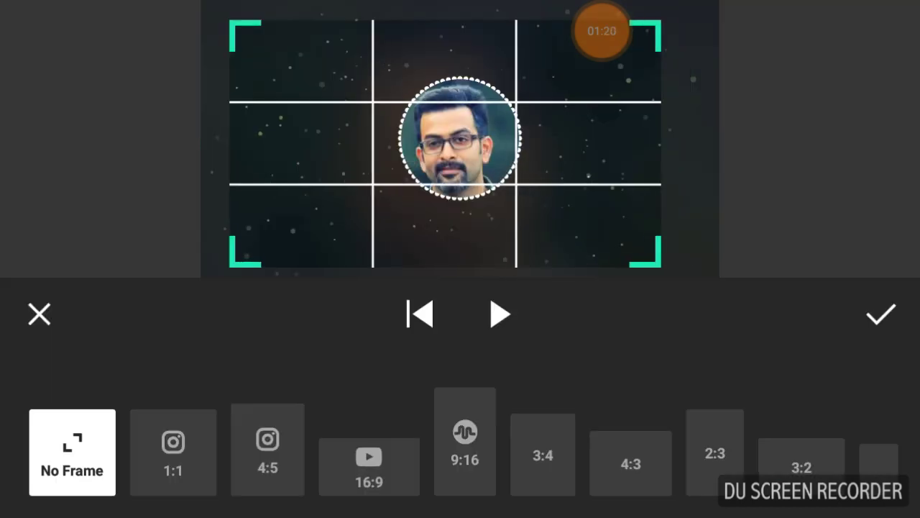
pyautogui.moveTo(676, 137); pyautogui.dragTo(611, 136)
pyautogui.moveTo(237, 137)
pyautogui.mouseDown()
pyautogui.moveTo(323, 136)
pyautogui.moveTo(298, 144)
pyautogui.mouseUp()
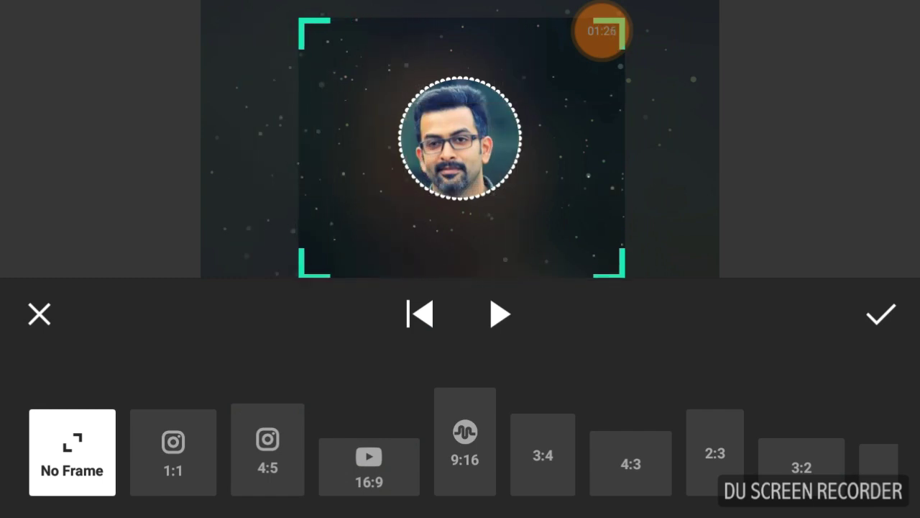
pyautogui.click(880, 315)
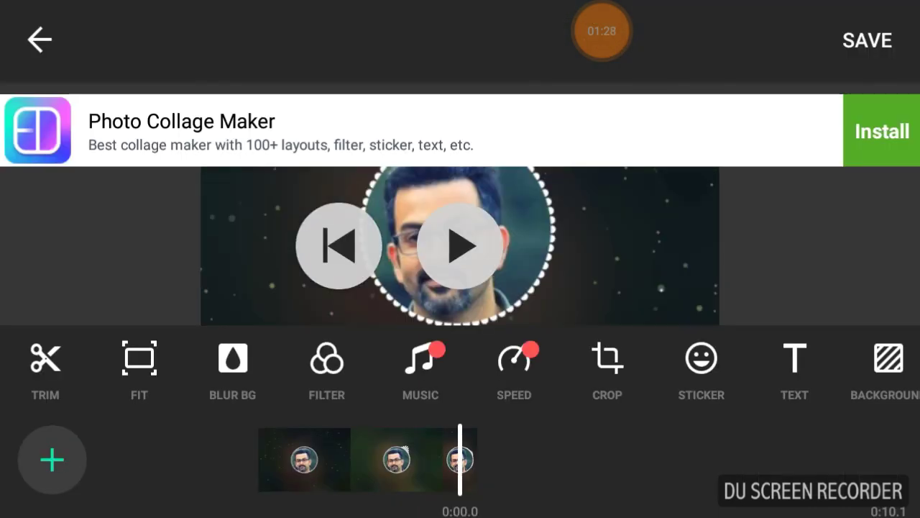
# - Add a 'ROCKING' caption and move it to the top of the frame
pyautogui.click(795, 366)
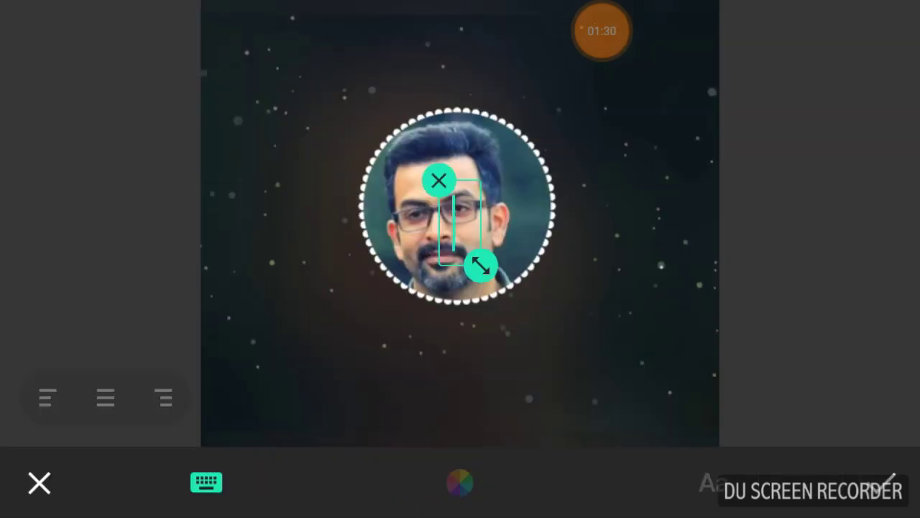
pyautogui.click(206, 481)
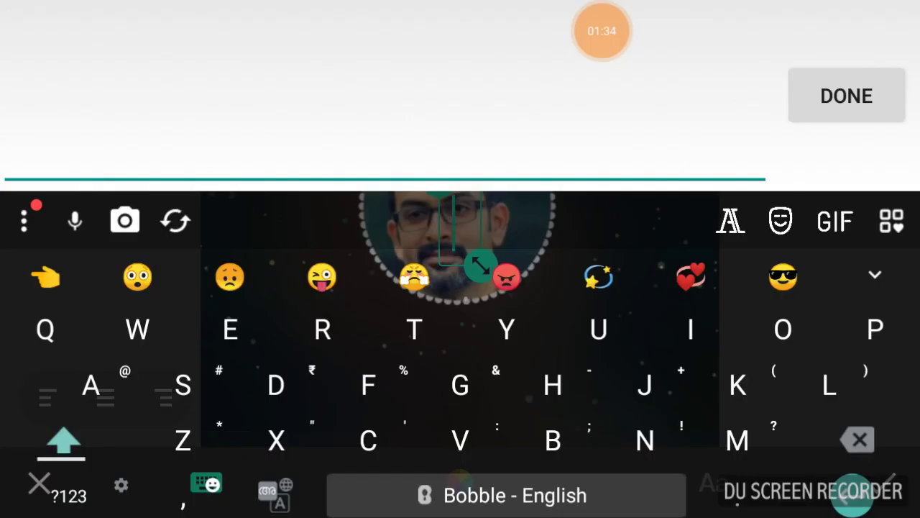
pyautogui.write('R')
pyautogui.click(64, 440)
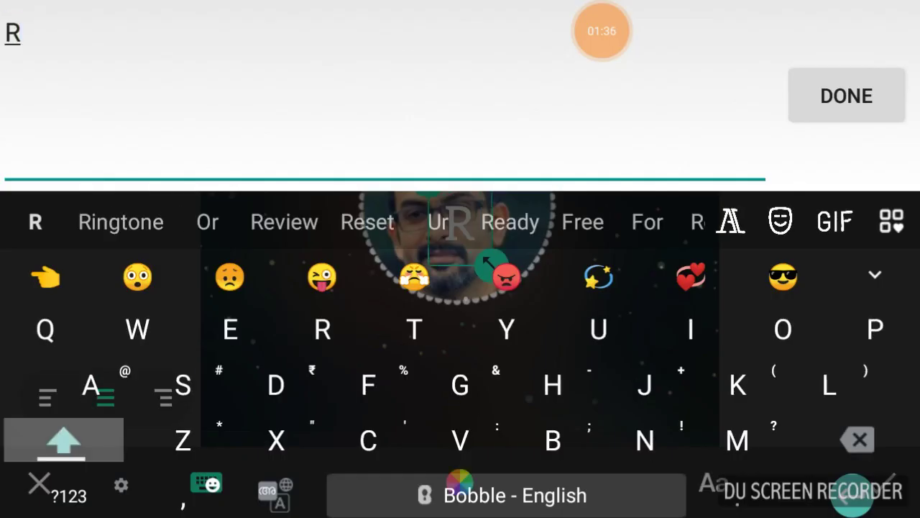
pyautogui.click(783, 330)
pyautogui.write('CK')
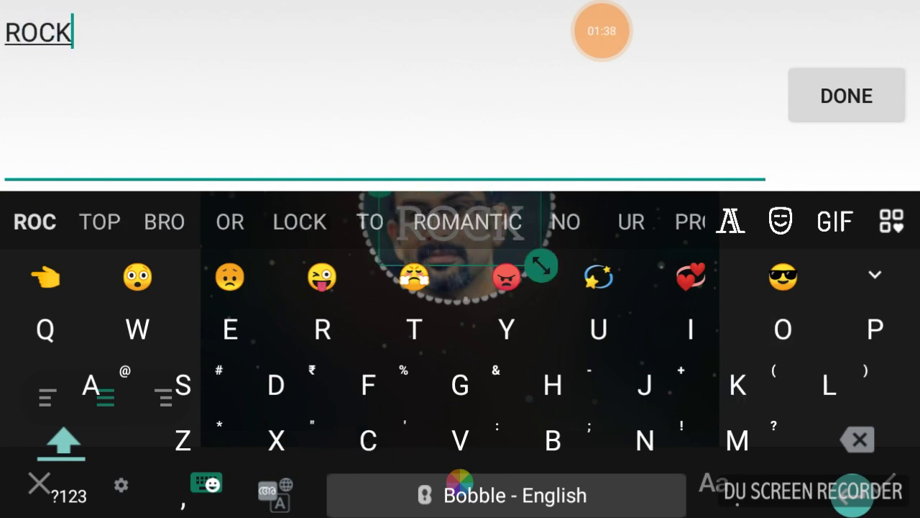
pyautogui.write('ING')
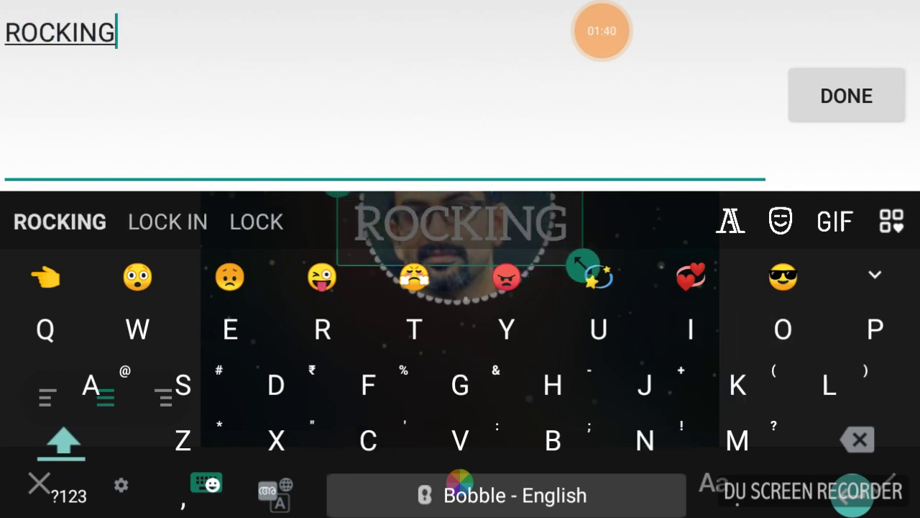
pyautogui.click(846, 96)
pyautogui.moveTo(461, 223); pyautogui.dragTo(460, 54)
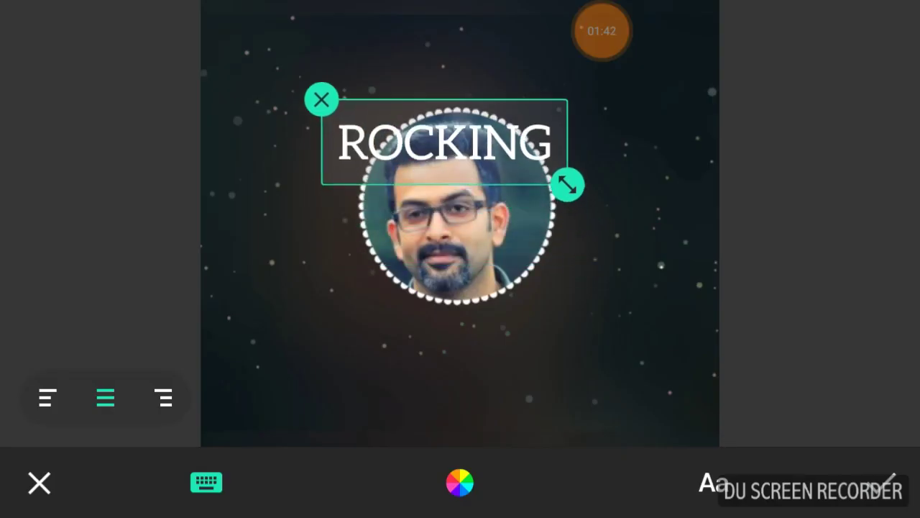
# - Set the ROCKING caption in the Bebas font and apply it
pyautogui.click(713, 483)
pyautogui.click(459, 315)
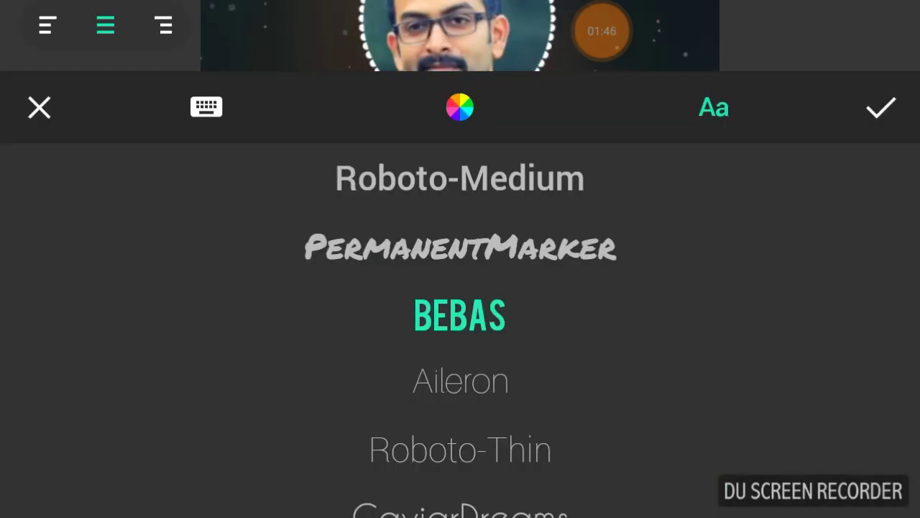
pyautogui.click(880, 108)
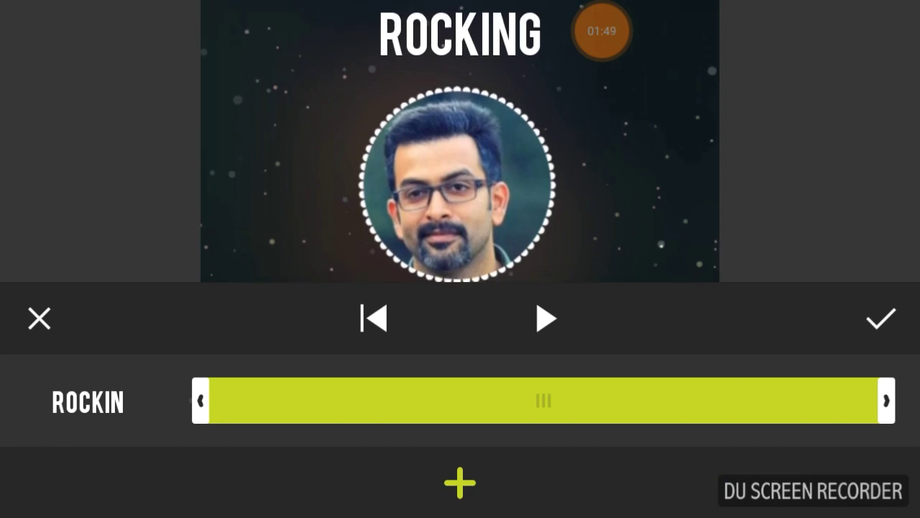
pyautogui.click(461, 34)
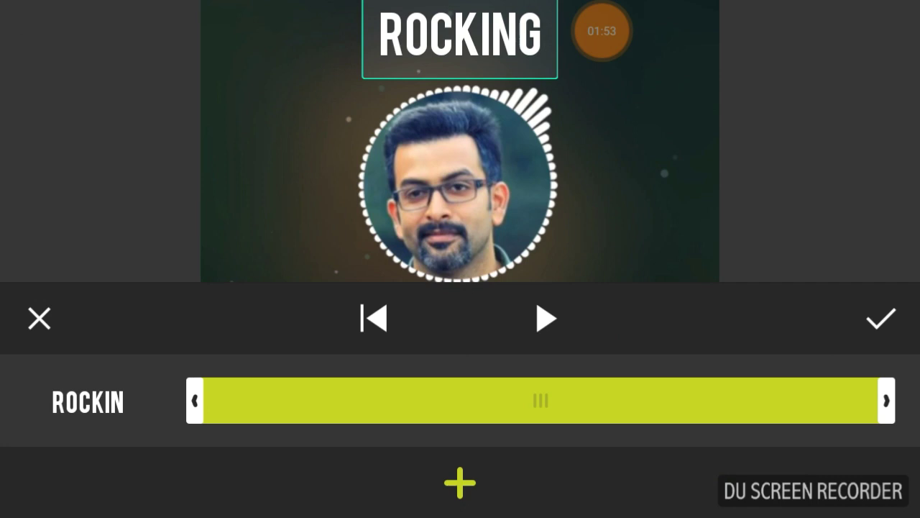
pyautogui.click(881, 319)
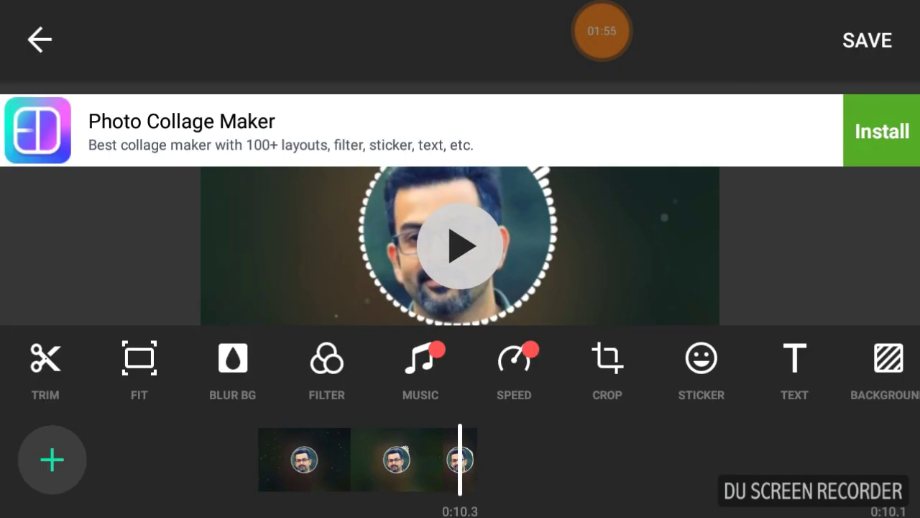
# - Create a new text caption reading '| Top BGMusic'
pyautogui.click(794, 367)
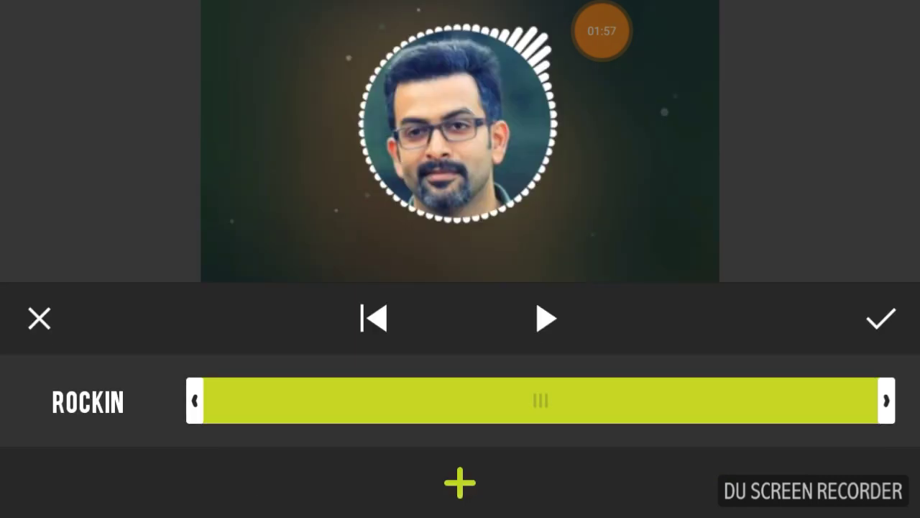
pyautogui.click(460, 483)
pyautogui.click(204, 483)
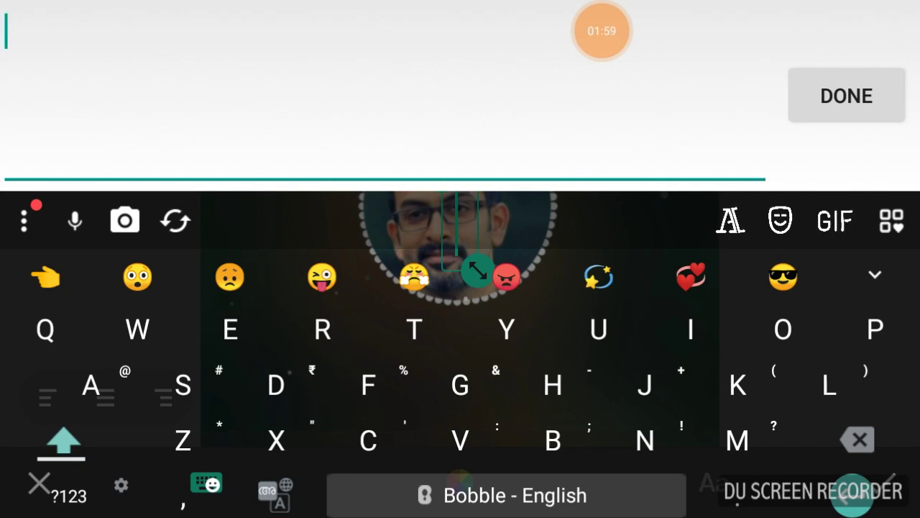
pyautogui.click(69, 495)
pyautogui.click(45, 440)
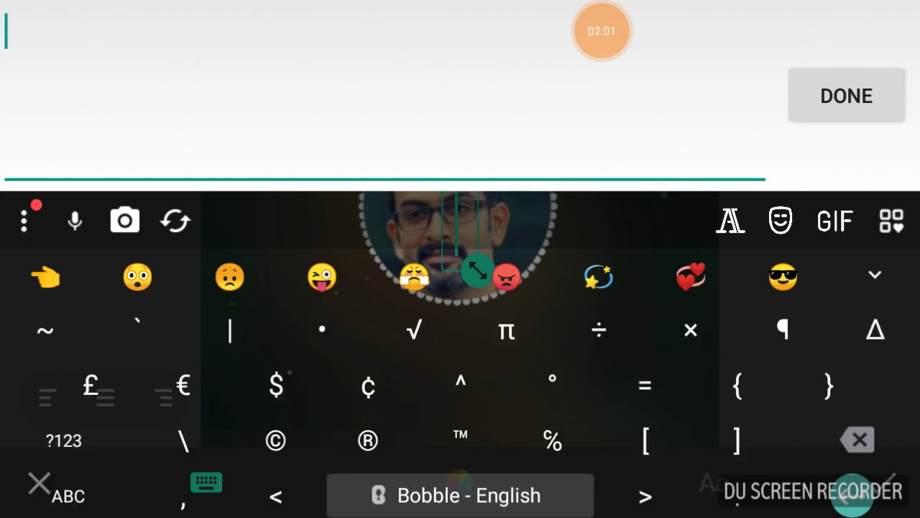
pyautogui.write('|')
pyautogui.click(69, 495)
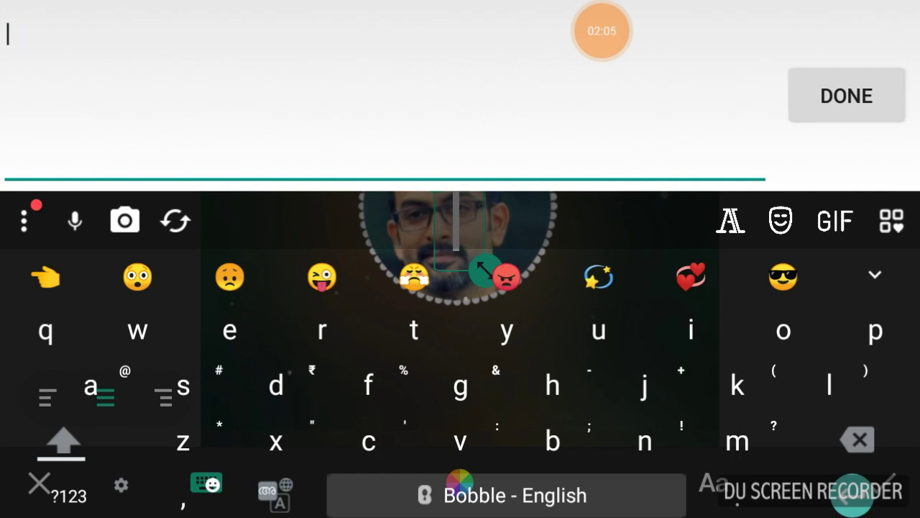
pyautogui.click(61, 440)
pyautogui.click(414, 330)
pyautogui.write('Top')
pyautogui.click(784, 330)
pyautogui.click(875, 330)
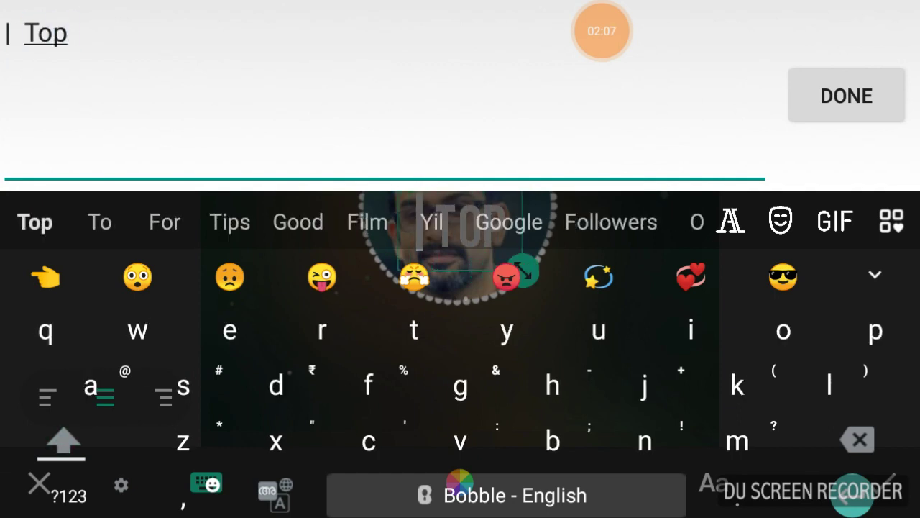
pyautogui.click(51, 221)
pyautogui.write('BGMusic')
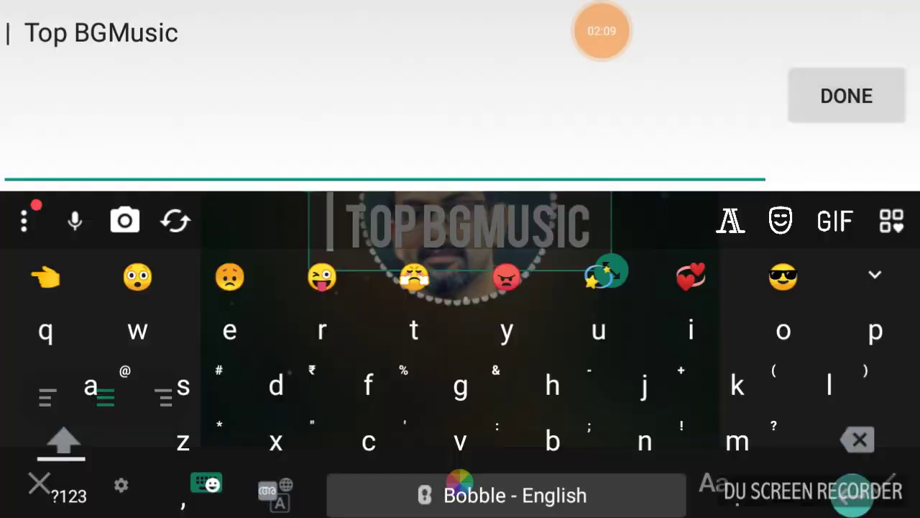
pyautogui.click(846, 95)
# - Place the caption small, just below the portrait, and return to the editor
pyautogui.moveTo(460, 223); pyautogui.dragTo(460, 364)
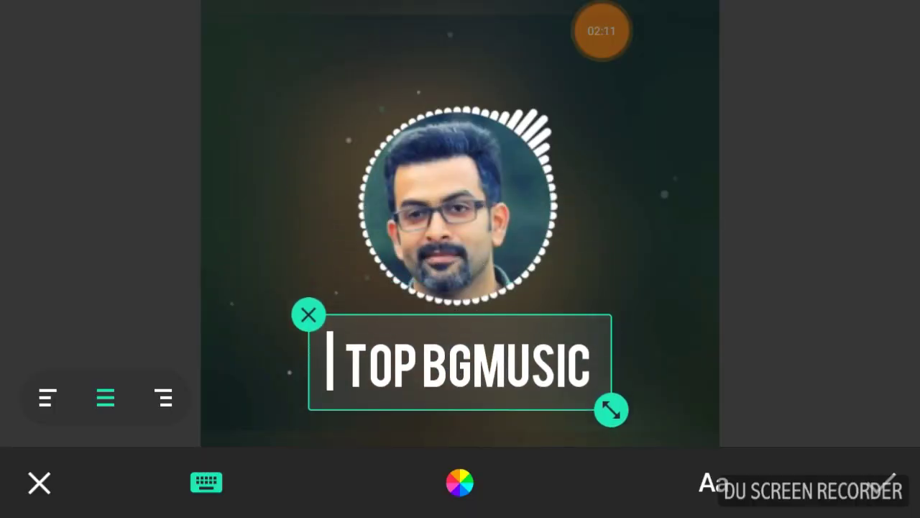
pyautogui.moveTo(611, 410); pyautogui.dragTo(522, 384)
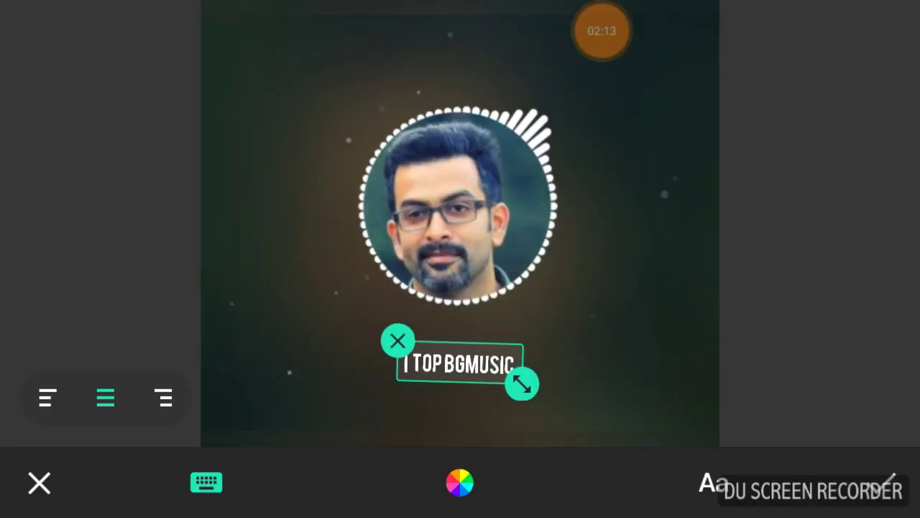
pyautogui.click(890, 483)
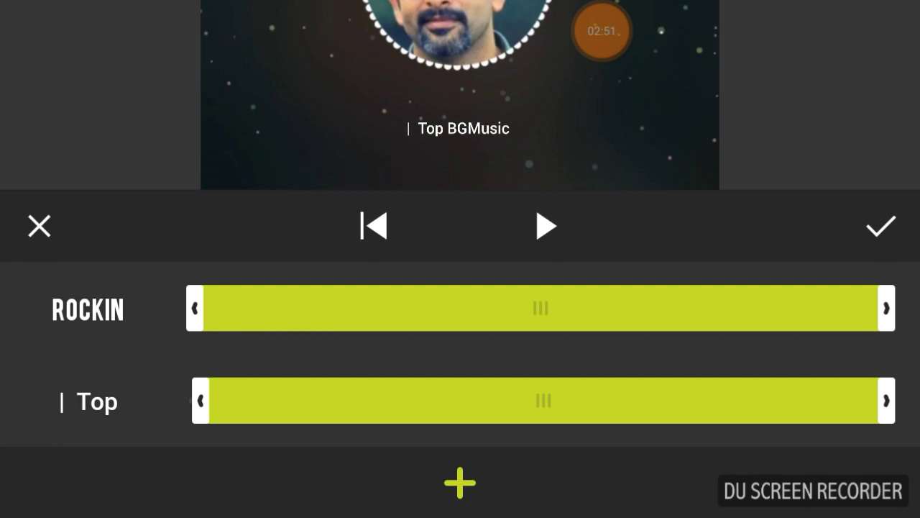
pyautogui.click(880, 226)
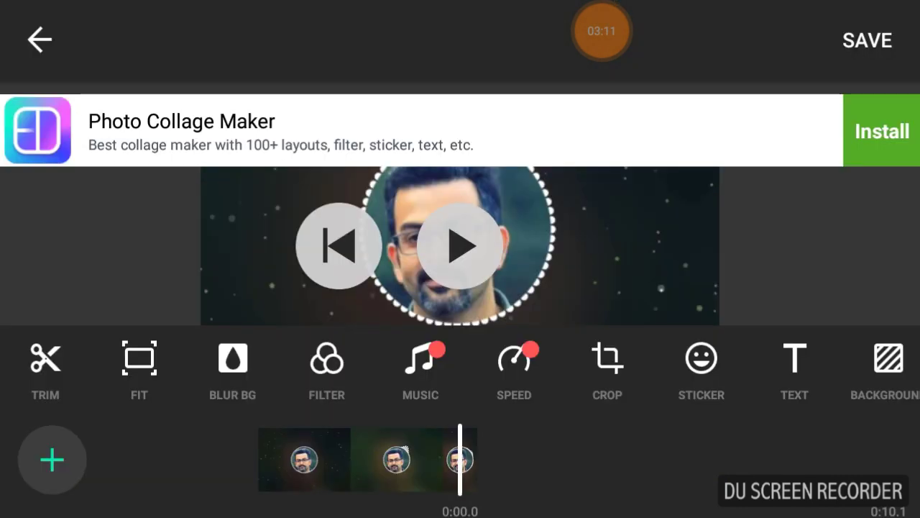
# - Preview the video, then save it at 640P quality
pyautogui.click(458, 246)
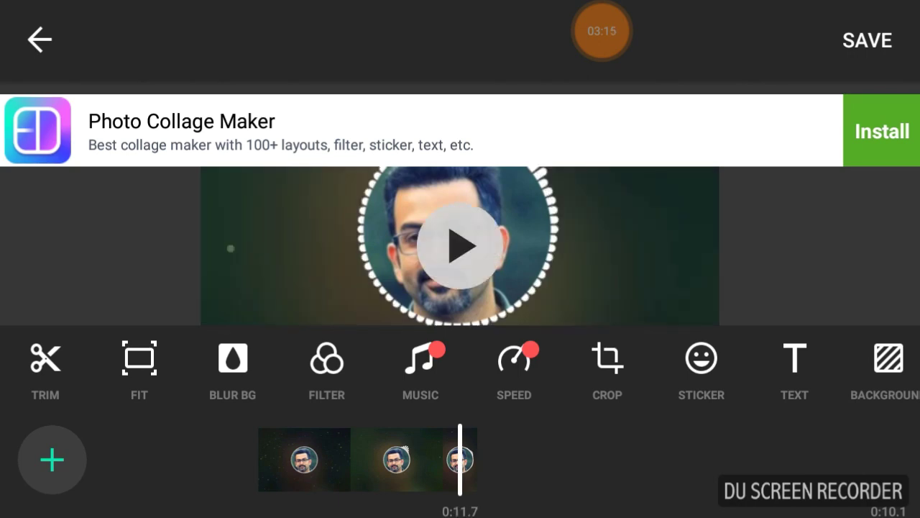
pyautogui.click(459, 246)
pyautogui.click(867, 40)
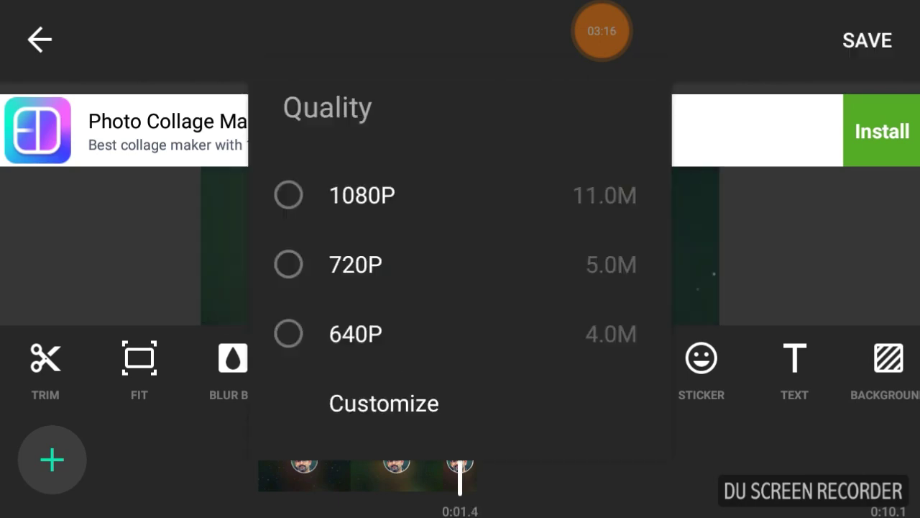
pyautogui.click(356, 334)
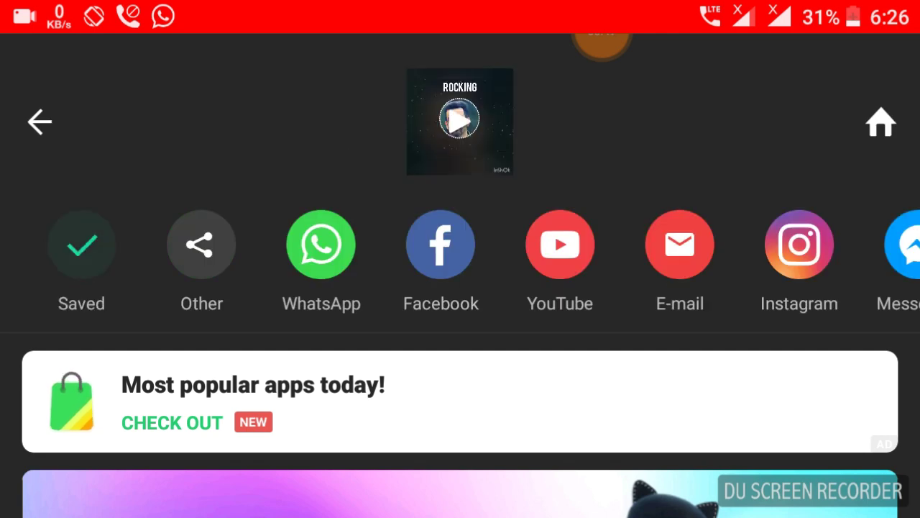
pyautogui.click(460, 122)
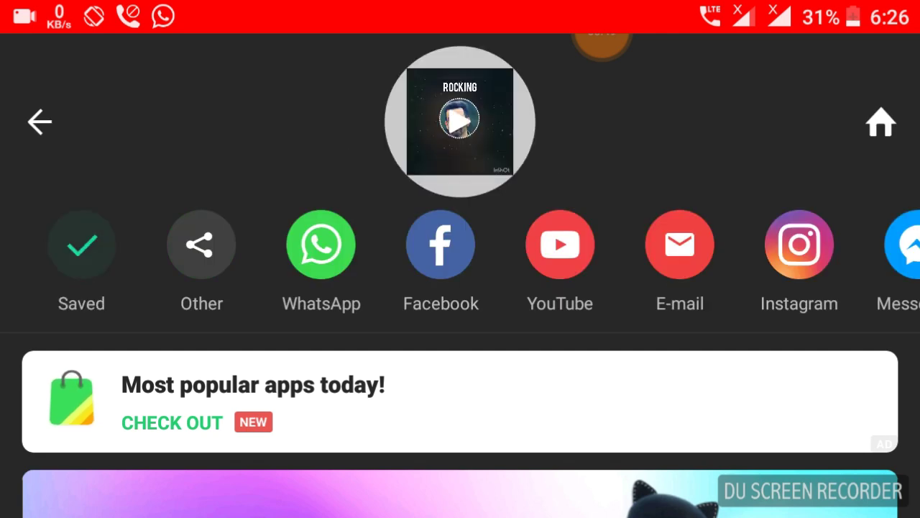